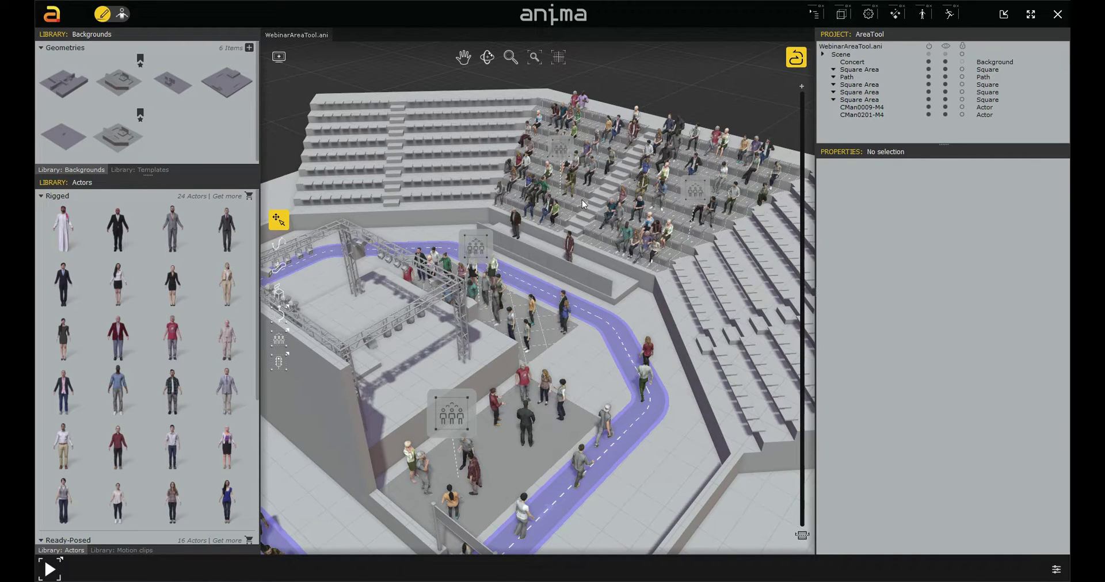
Toggle the anima Live Link button to change its sync mode with 3ds Max
{"action": "left_click", "coordinate": [795, 60]}
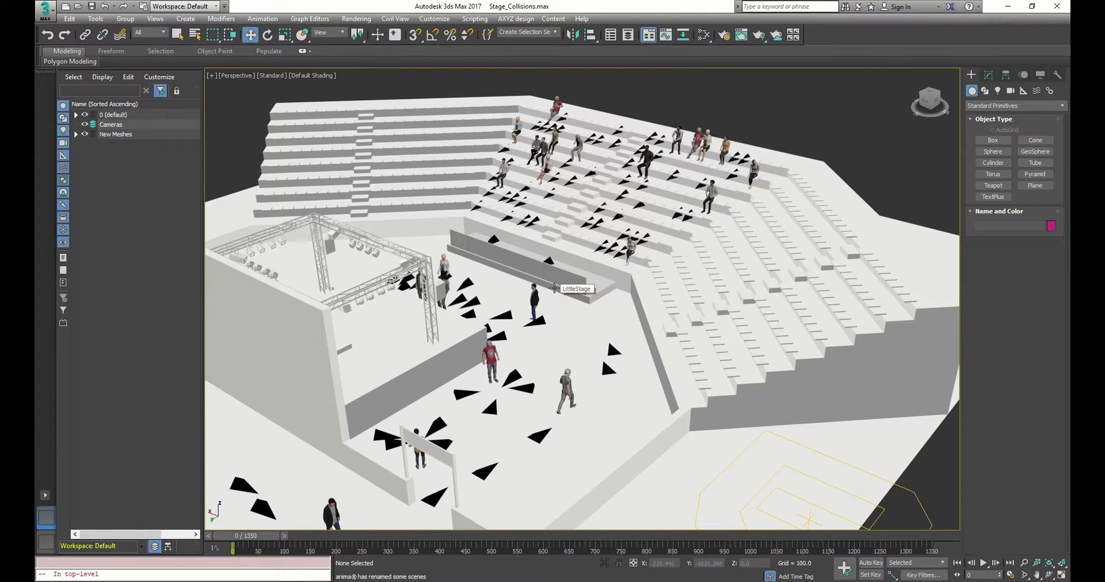
Create PhysCamera001 from a low view of the stage and display its safe frame
{"action": "middle_click_drag", "start_coordinate": [516, 354], "coordinate": [572, 306], "text": "alt"}
{"action": "key", "text": "ctrl+c"}
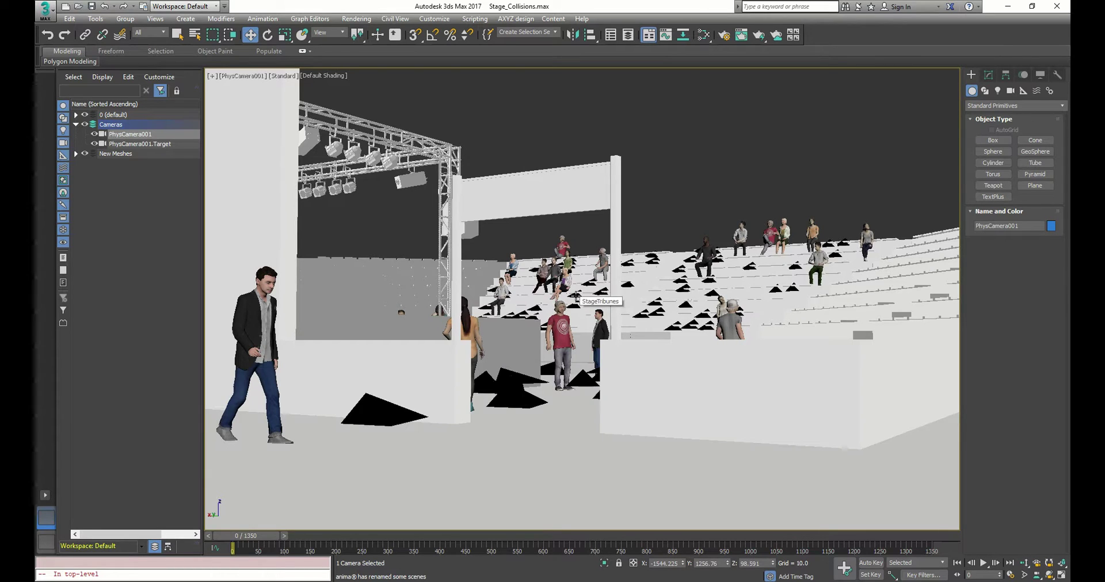
{"action": "key", "text": "shift+f"}
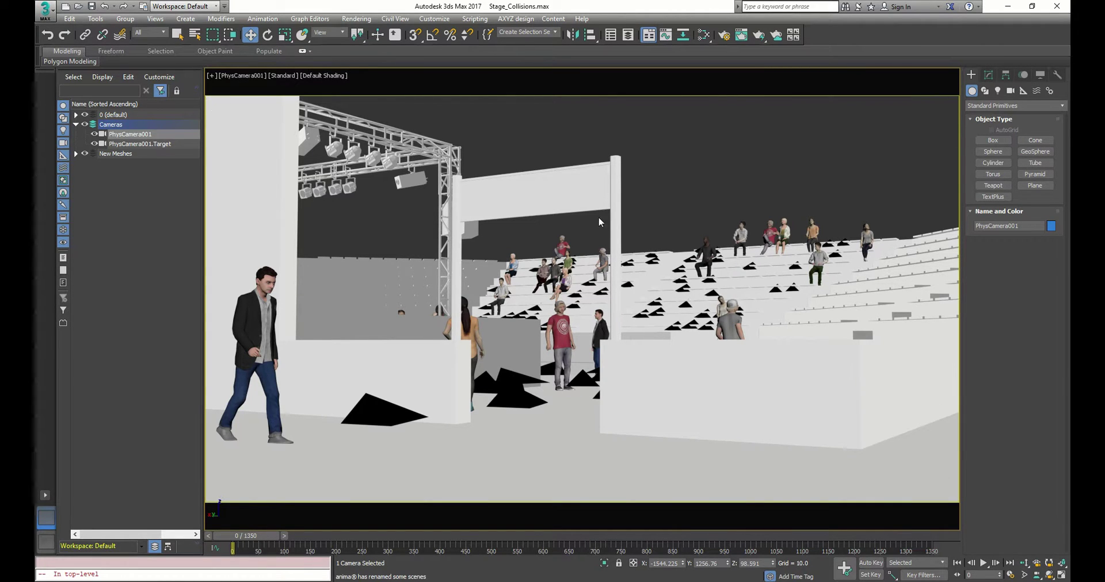
Show perspective and camera views side by side, save Stage_Collisions.max, and return to anima
{"action": "key", "text": "alt+w"}
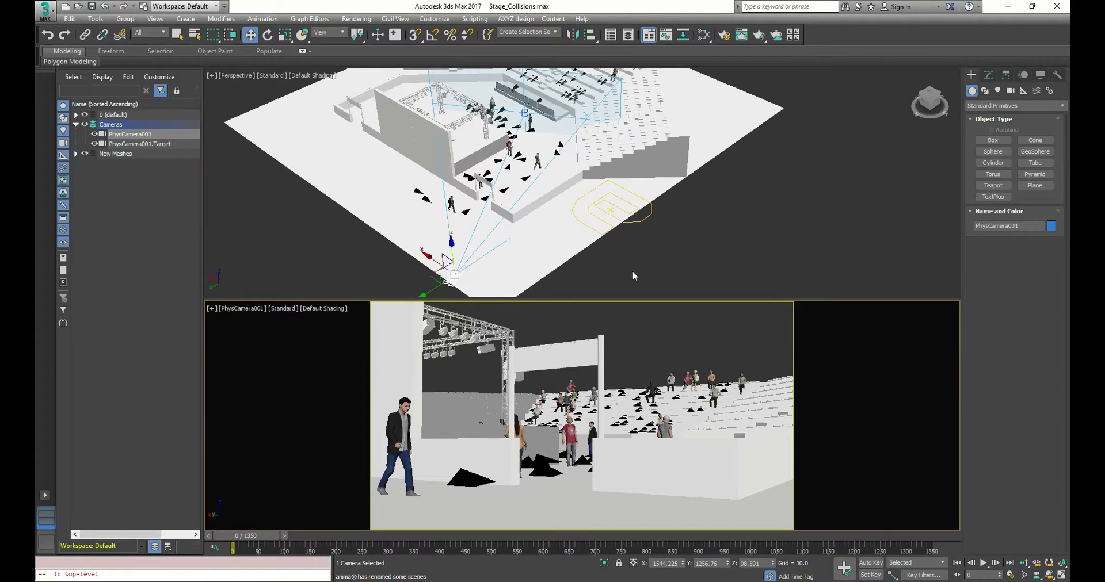
{"action": "middle_click_drag", "start_coordinate": [674, 219], "coordinate": [713, 241]}
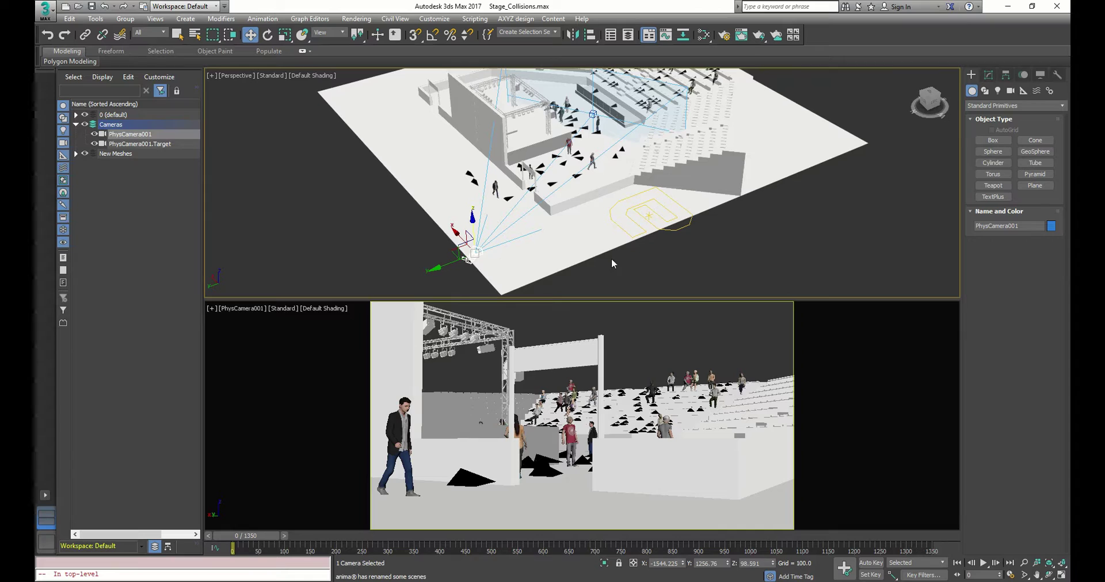
{"action": "key", "text": "ctrl+s"}
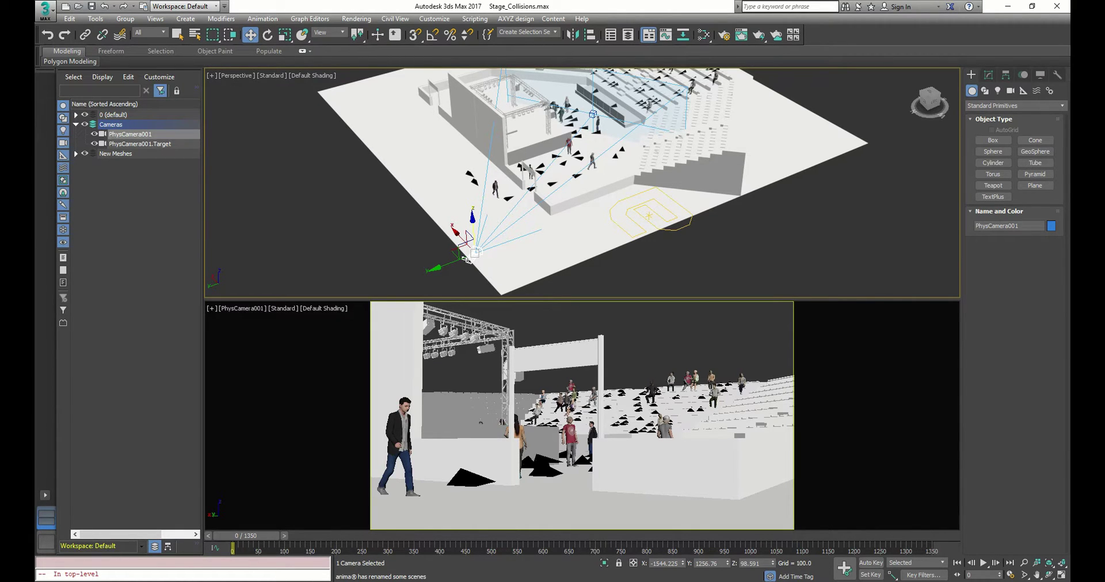
{"action": "key", "text": "alt+Tab"}
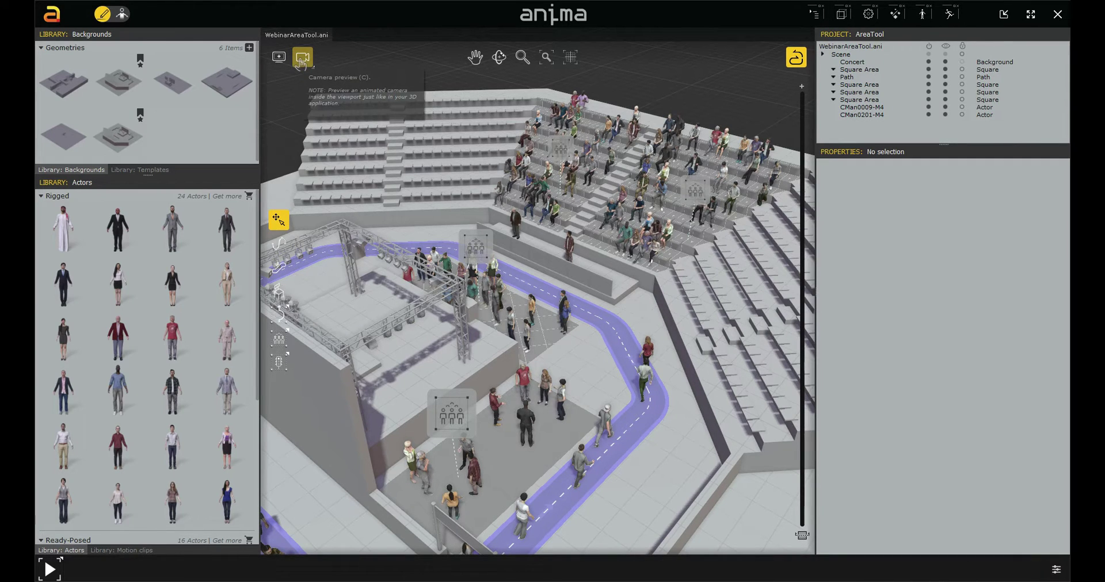
Preview the crowd through the synced camera, play and stop the animation, then toggle preview off and on
{"action": "left_click", "coordinate": [303, 60]}
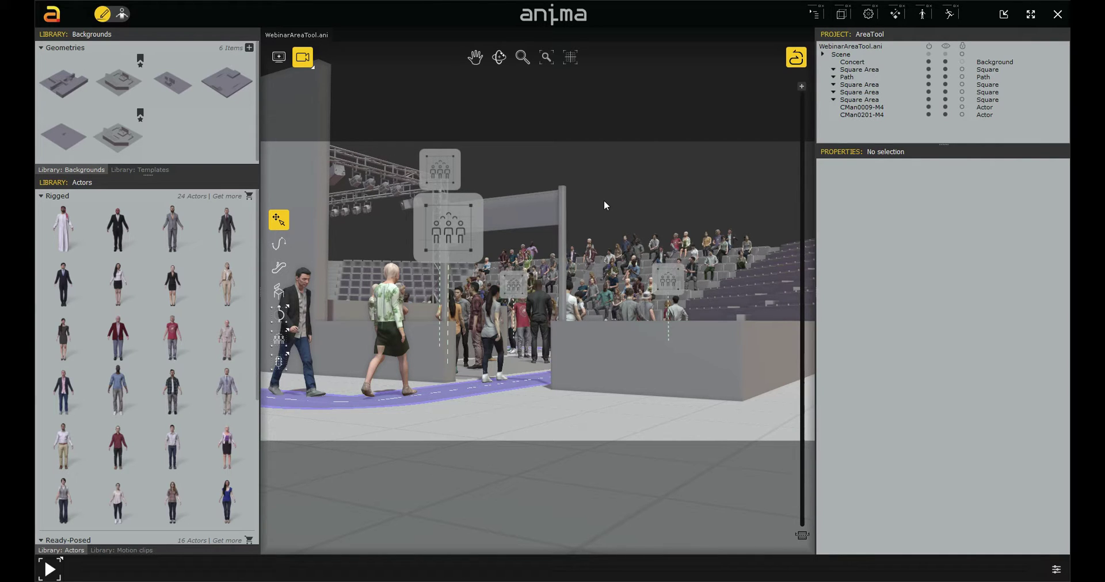
{"action": "key", "text": "space"}
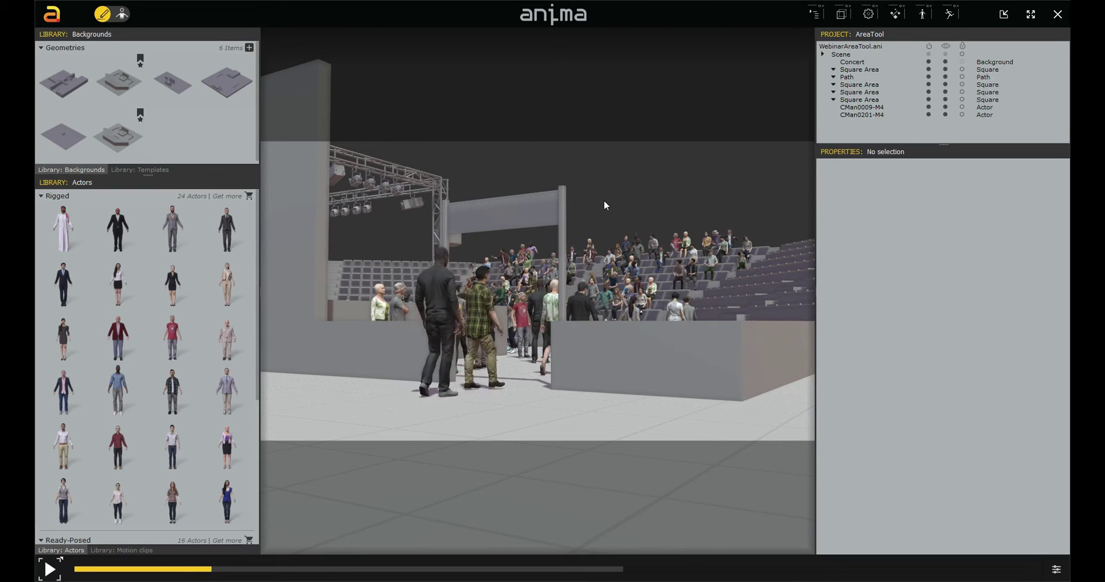
{"action": "key", "text": "space"}
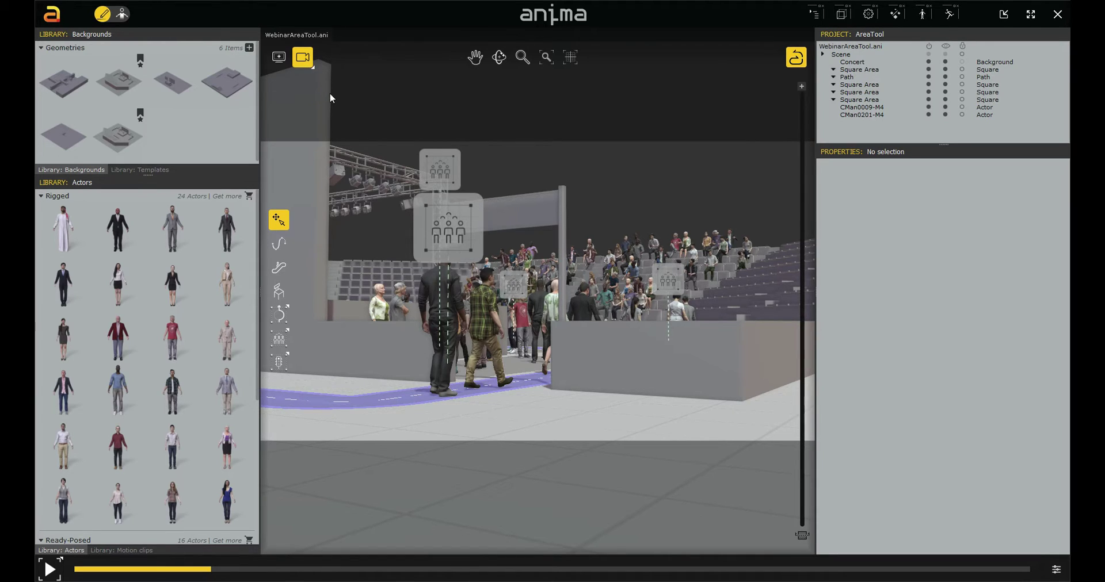
{"action": "left_click", "coordinate": [302, 58]}
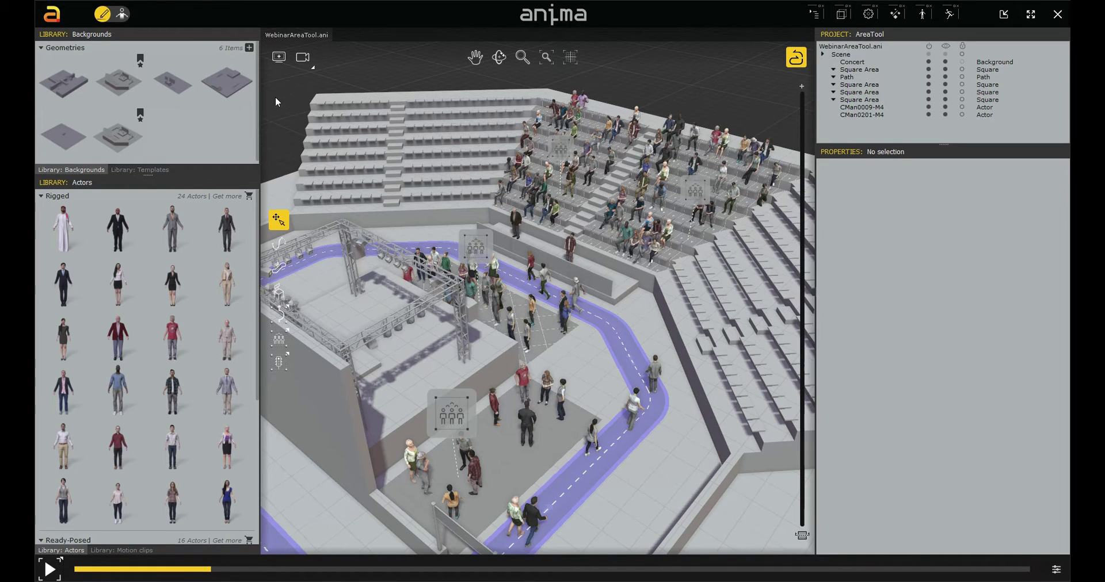
{"action": "left_click", "coordinate": [302, 57]}
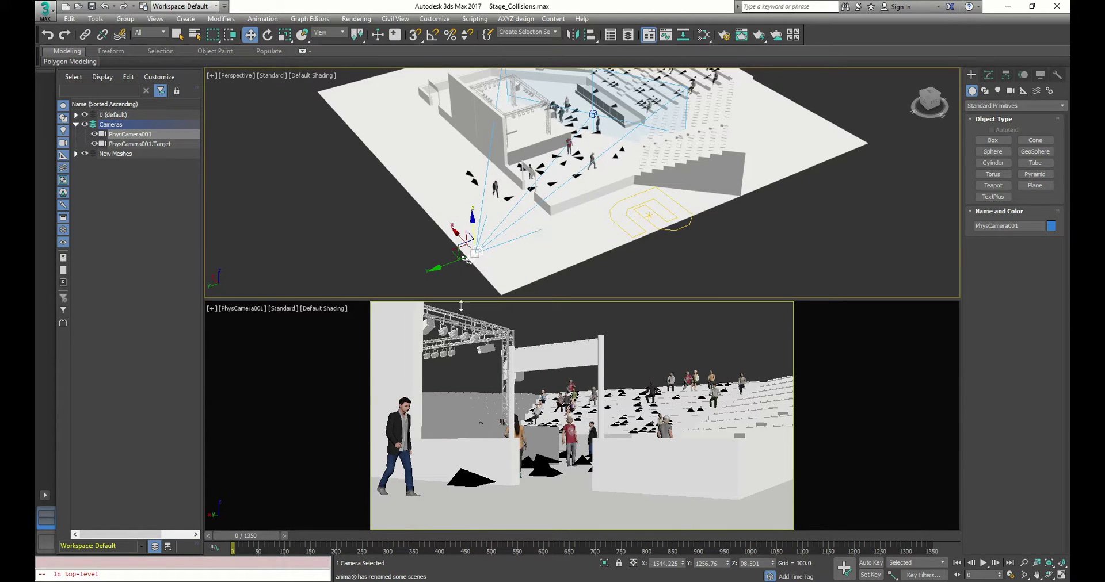
With Auto Key on, create a position key for PhysCamera001 at frame 0, then go to frame 1350
{"action": "left_click", "coordinate": [870, 563]}
{"action": "right_click", "coordinate": [251, 539]}
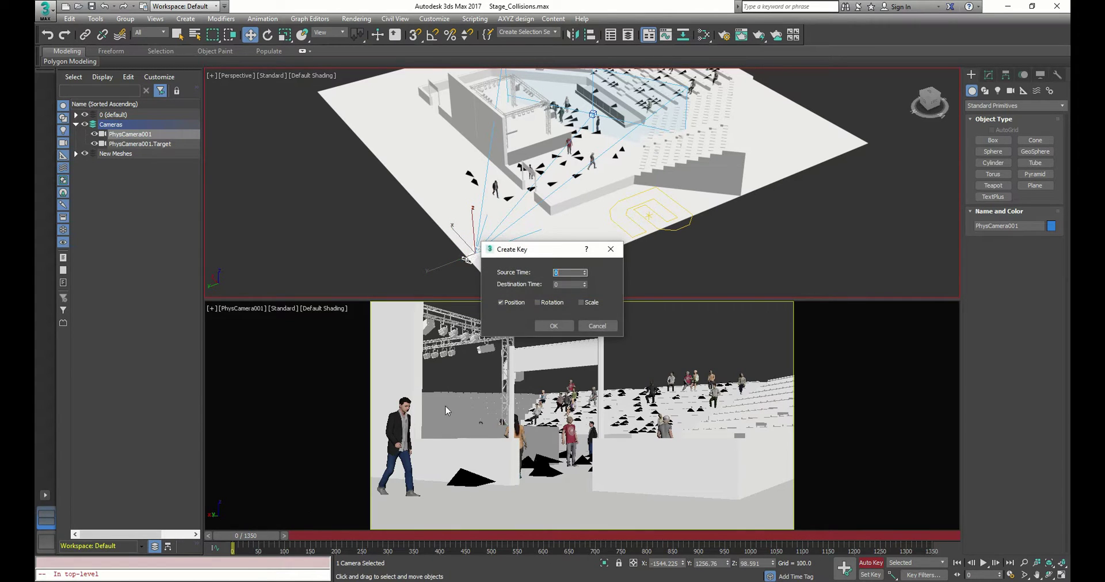
{"action": "left_click", "coordinate": [553, 325]}
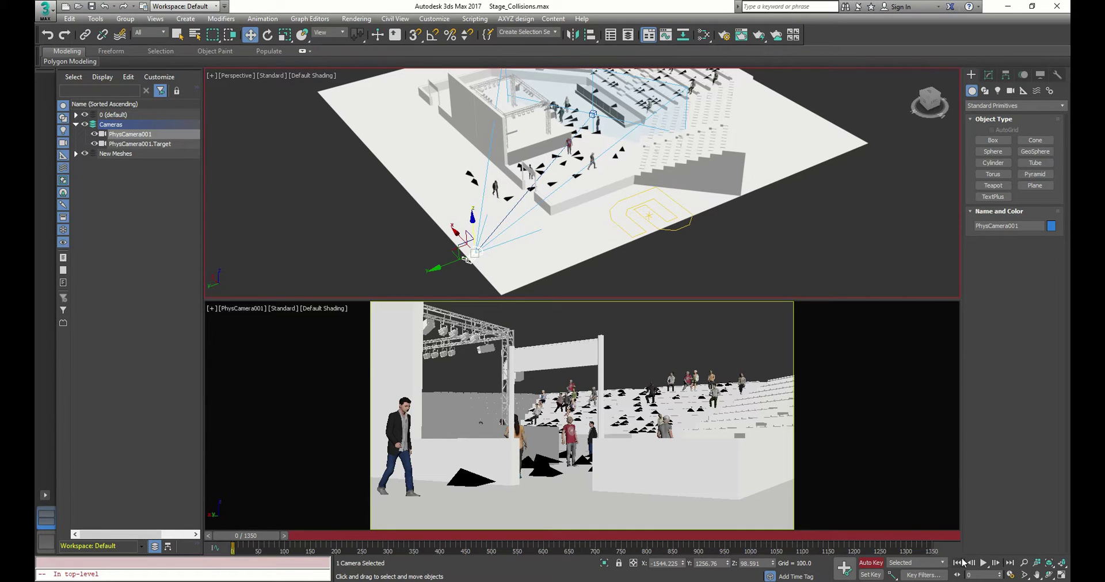
{"action": "left_click", "coordinate": [1010, 564]}
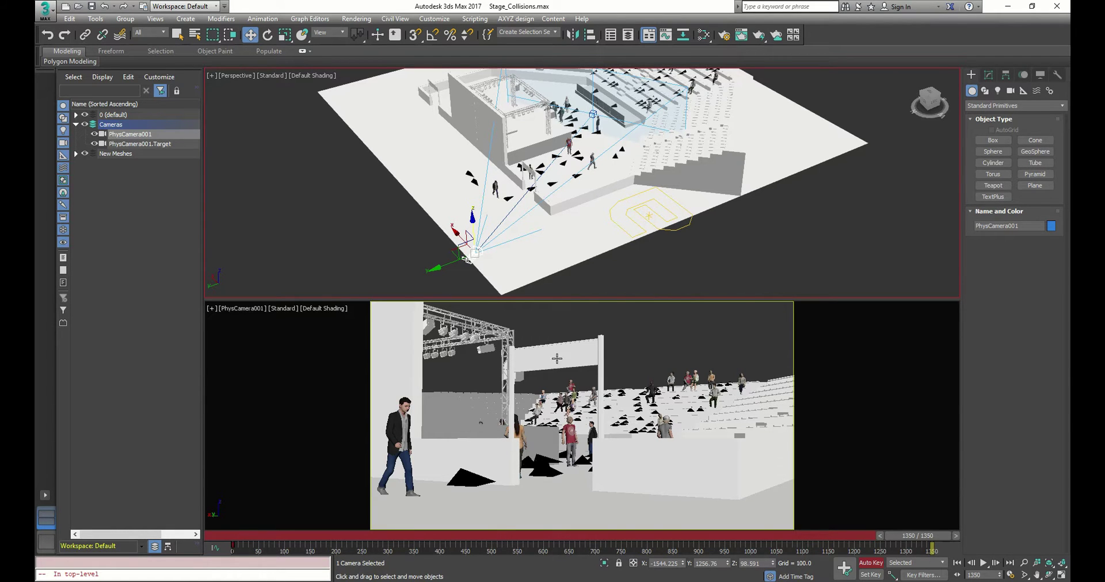
At frame 1350, move the camera across the arena toward the right side
{"action": "middle_click_drag", "start_coordinate": [543, 232], "coordinate": [523, 247], "text": "alt"}
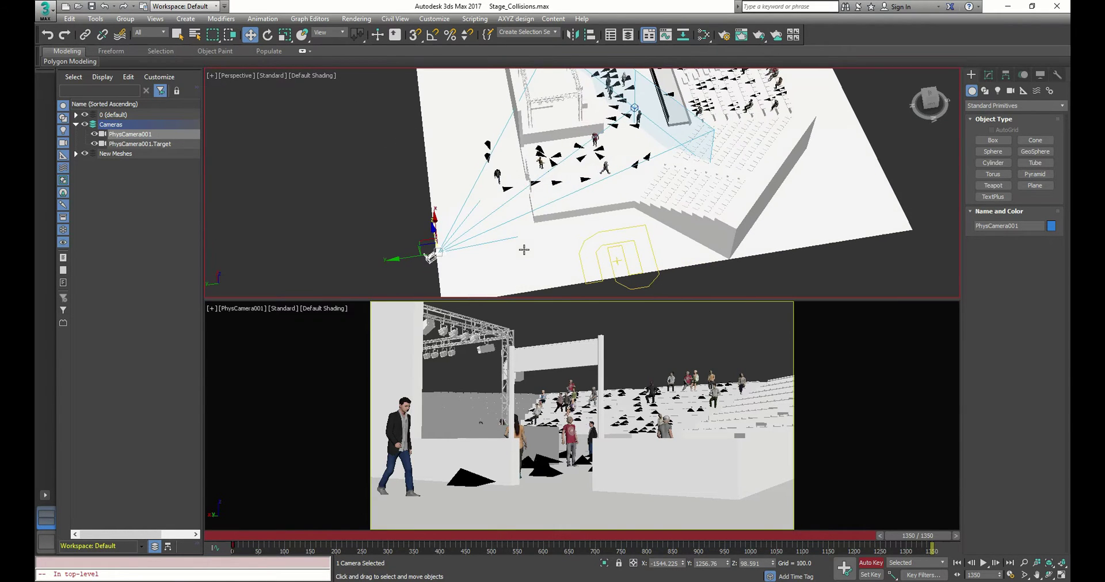
{"action": "left_click_drag", "start_coordinate": [424, 241], "coordinate": [714, 178]}
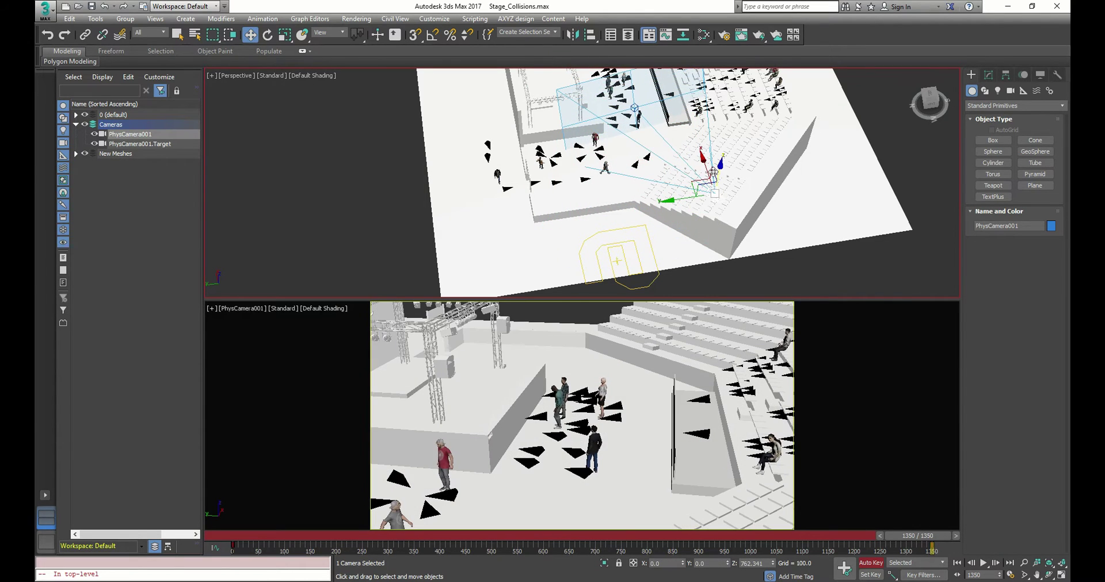
{"action": "middle_click_drag", "start_coordinate": [713, 171], "coordinate": [665, 243], "text": "alt"}
{"action": "left_click_drag", "start_coordinate": [660, 205], "coordinate": [793, 228]}
At frame 848, lower the camera, then raise it higher above the floor
{"action": "left_click_drag", "start_coordinate": [930, 544], "coordinate": [683, 541]}
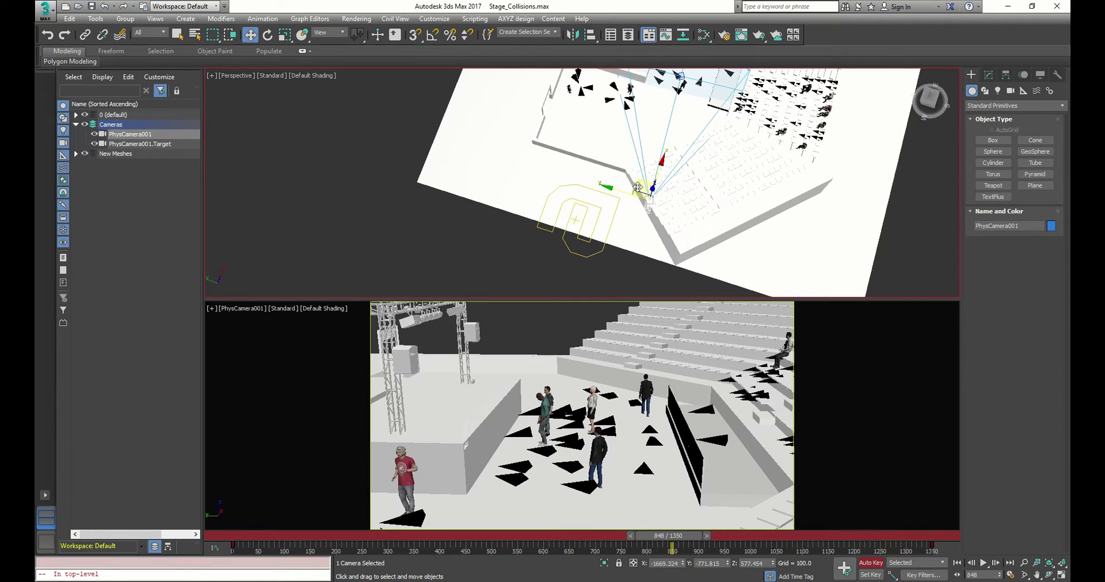
{"action": "left_click_drag", "start_coordinate": [639, 182], "coordinate": [627, 256]}
{"action": "middle_click_drag", "start_coordinate": [626, 256], "coordinate": [765, 184], "text": "alt"}
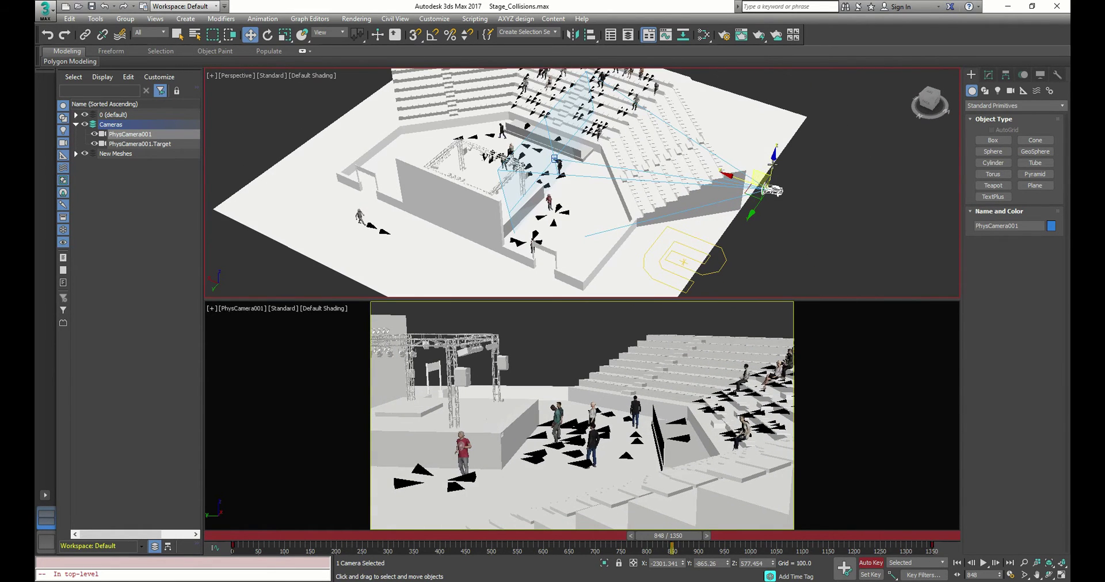
{"action": "left_click_drag", "start_coordinate": [774, 164], "coordinate": [773, 140]}
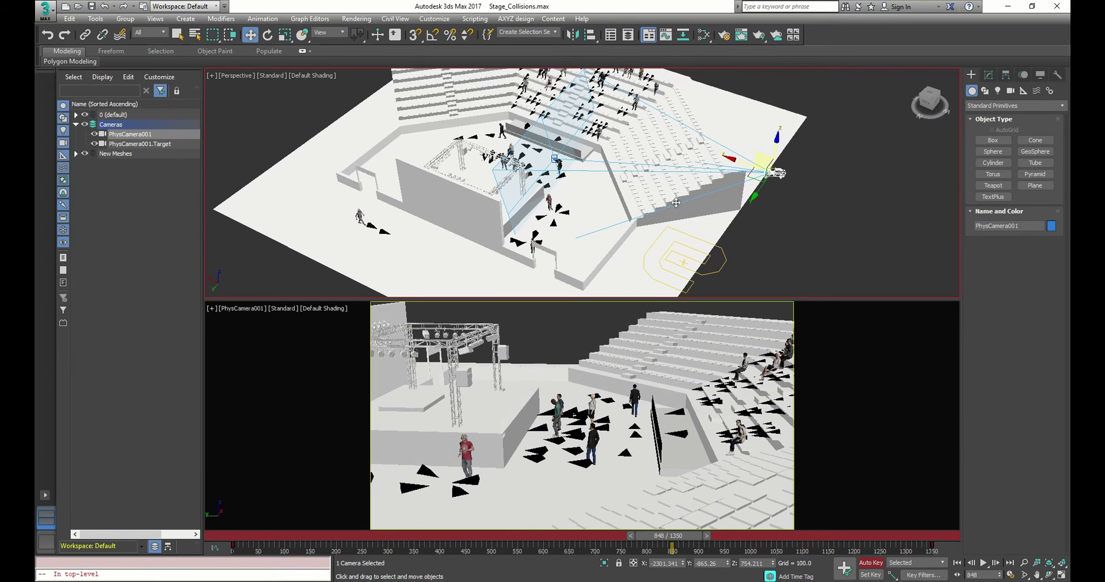
{"action": "middle_click_drag", "start_coordinate": [669, 205], "coordinate": [617, 215], "text": "alt"}
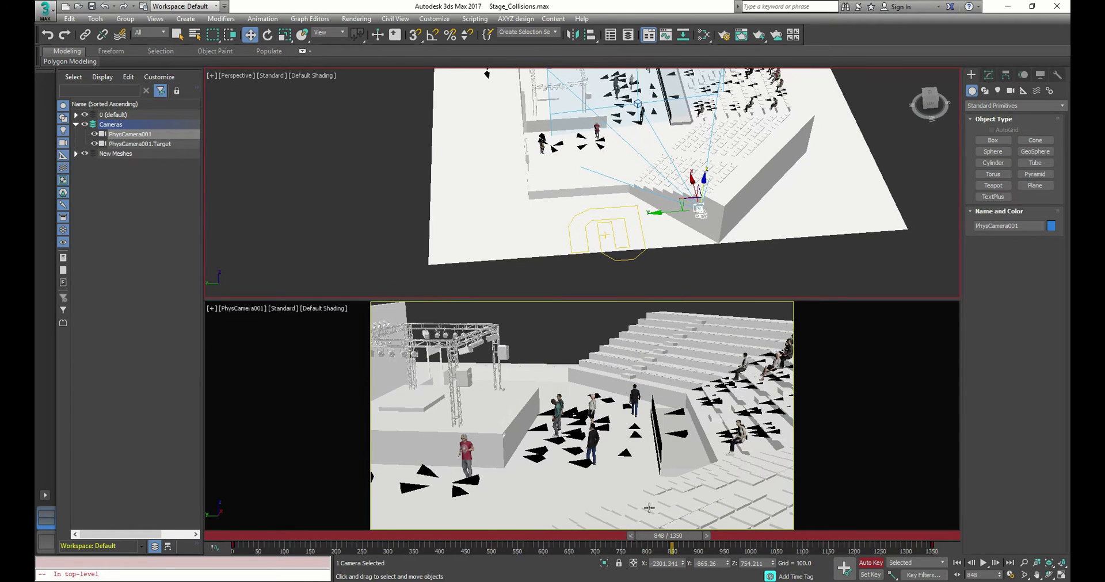
Scrub back to frame 227 to review the camera move and save the scene
{"action": "left_click_drag", "start_coordinate": [665, 537], "coordinate": [227, 534]}
{"action": "key", "text": "w"}
{"action": "key", "text": "ctrl+s"}
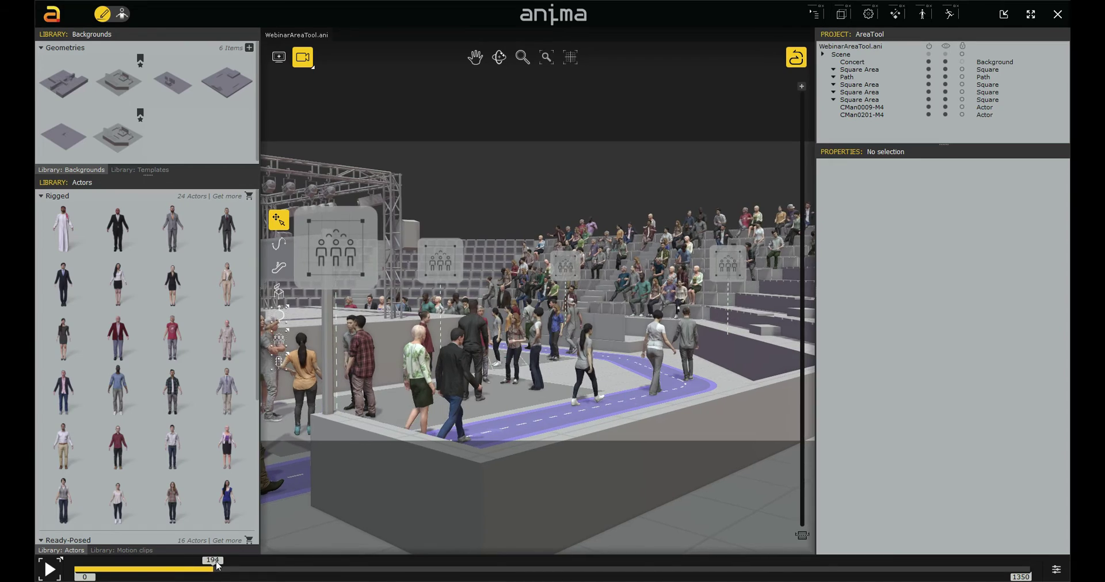
Scrub the anima timeline to frames 129 and 277 to check the animated camera view
{"action": "left_click_drag", "start_coordinate": [214, 566], "coordinate": [641, 558]}
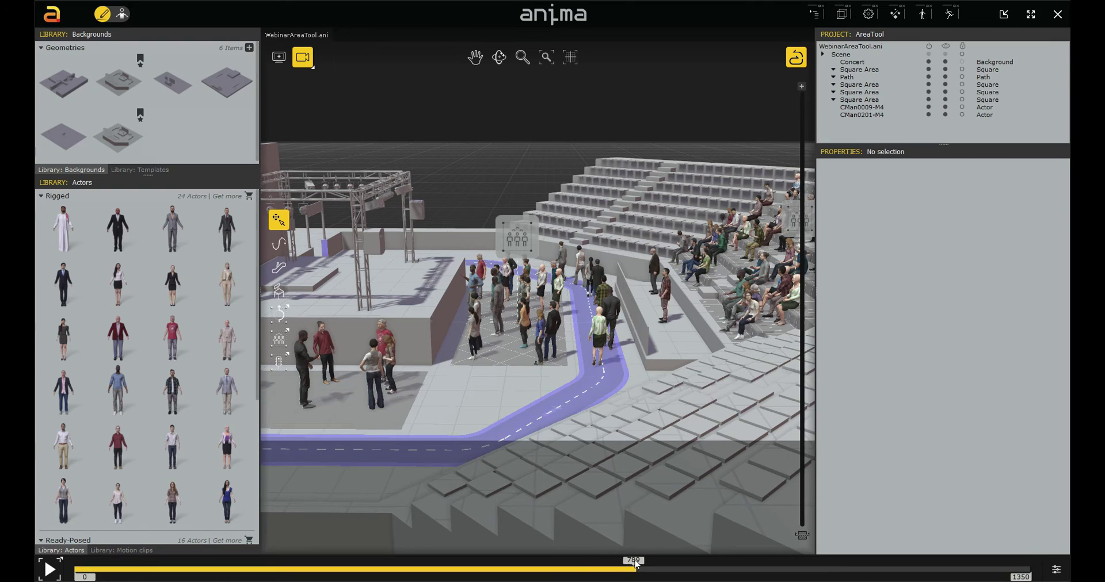
{"action": "left_click_drag", "start_coordinate": [635, 563], "coordinate": [529, 558]}
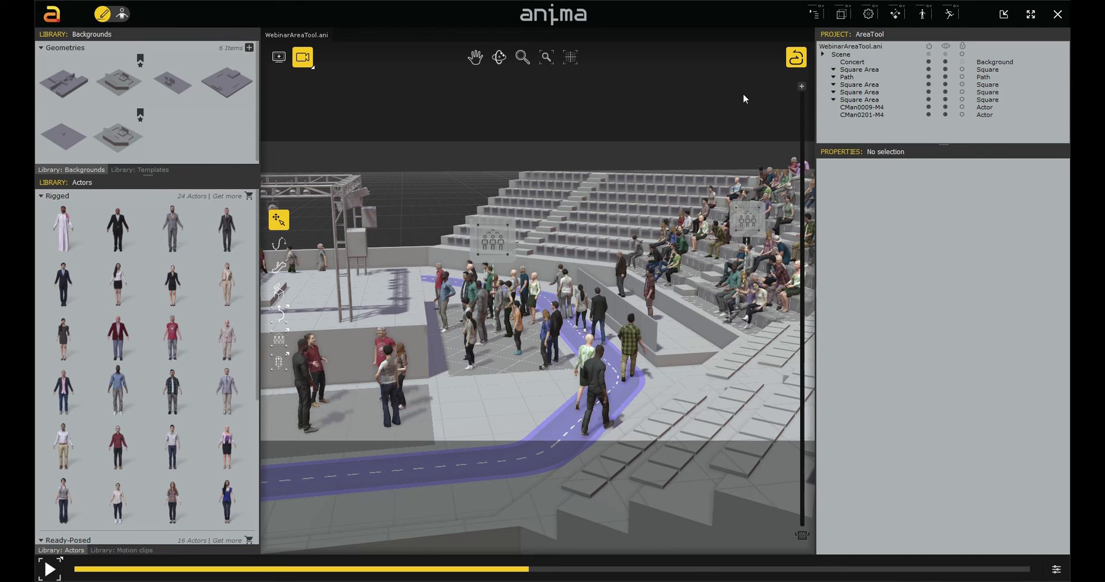
Toggle the camera preview off and on, then move the timeline to frame 1119
{"action": "left_click", "coordinate": [310, 67]}
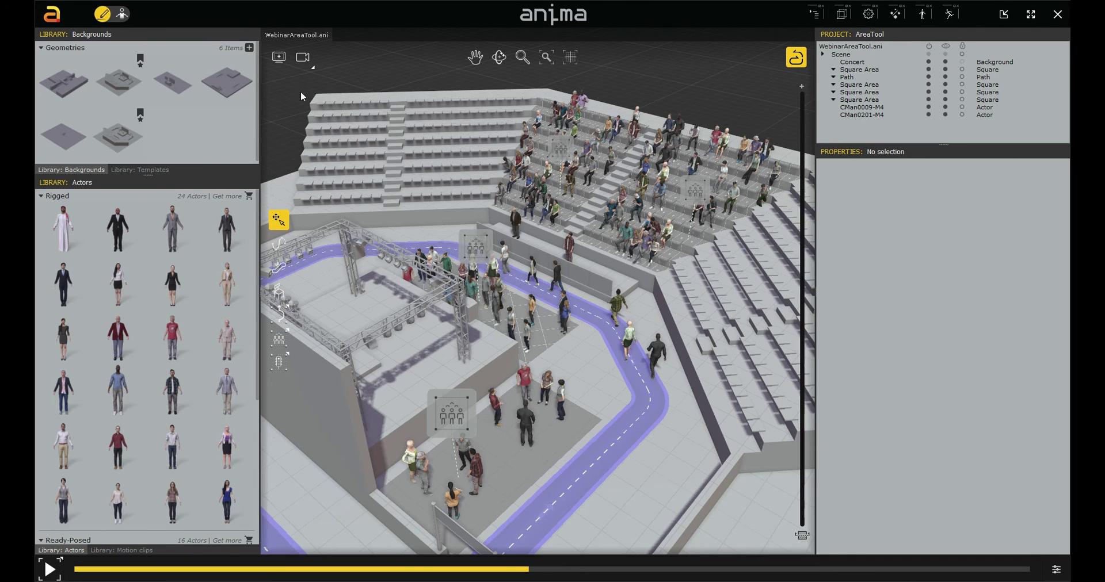
{"action": "left_click", "coordinate": [302, 57]}
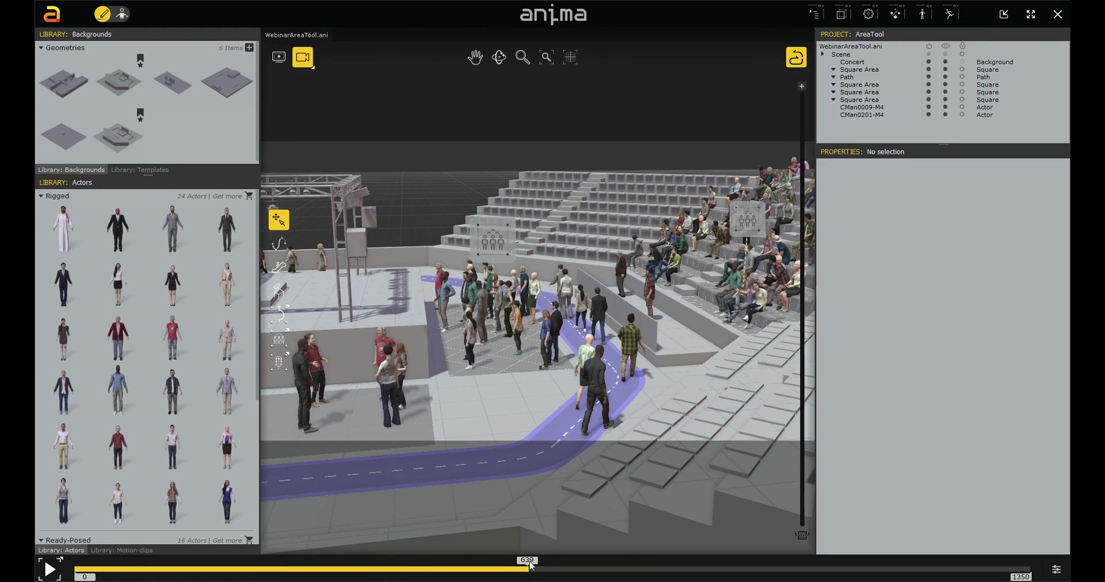
{"action": "left_click_drag", "start_coordinate": [530, 566], "coordinate": [298, 566]}
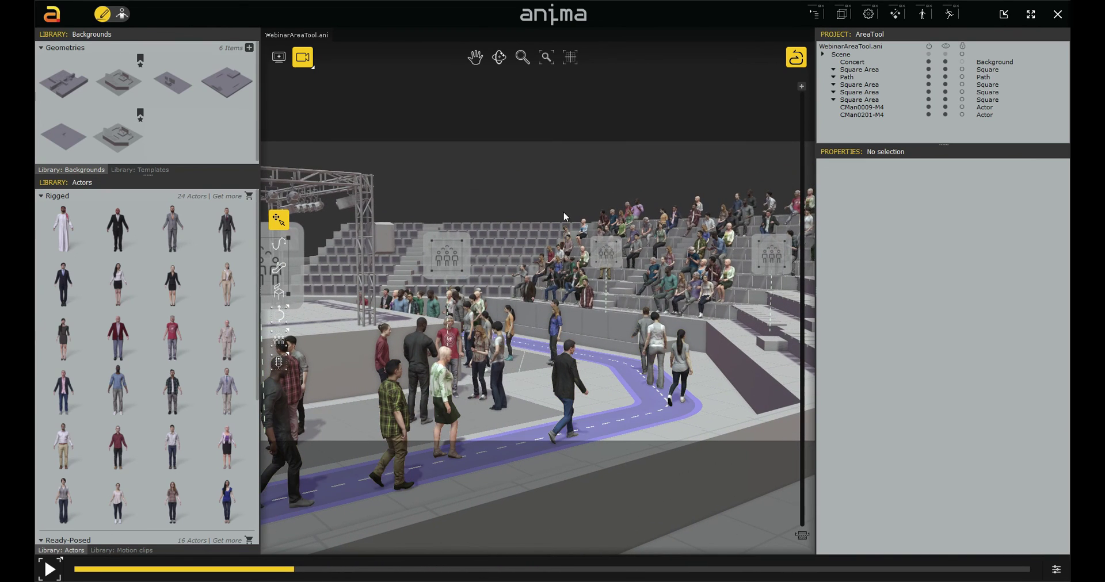